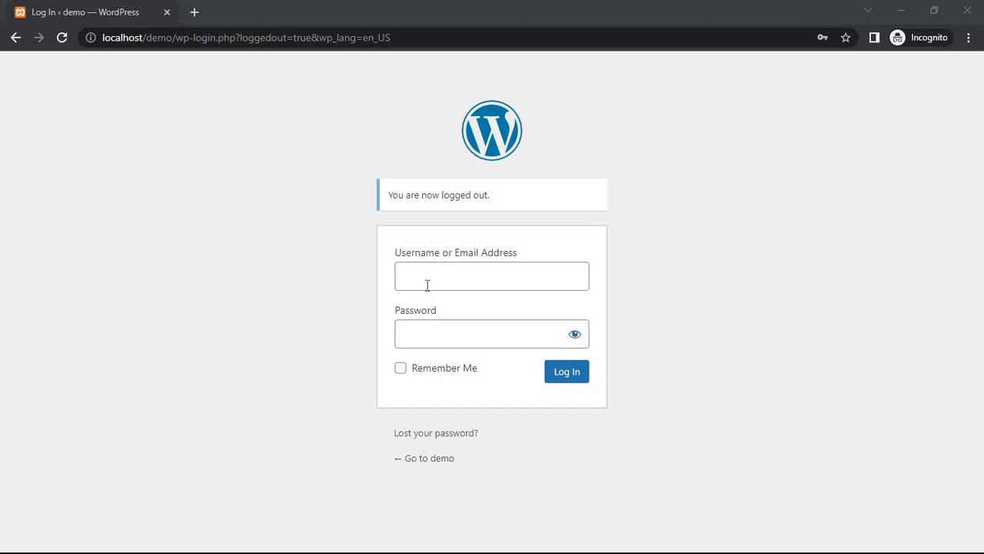
# Step: Log in to the WordPress admin using the saved credentials
pyautogui.click(427, 285)
pyautogui.click(486, 321)
pyautogui.click(580, 380)
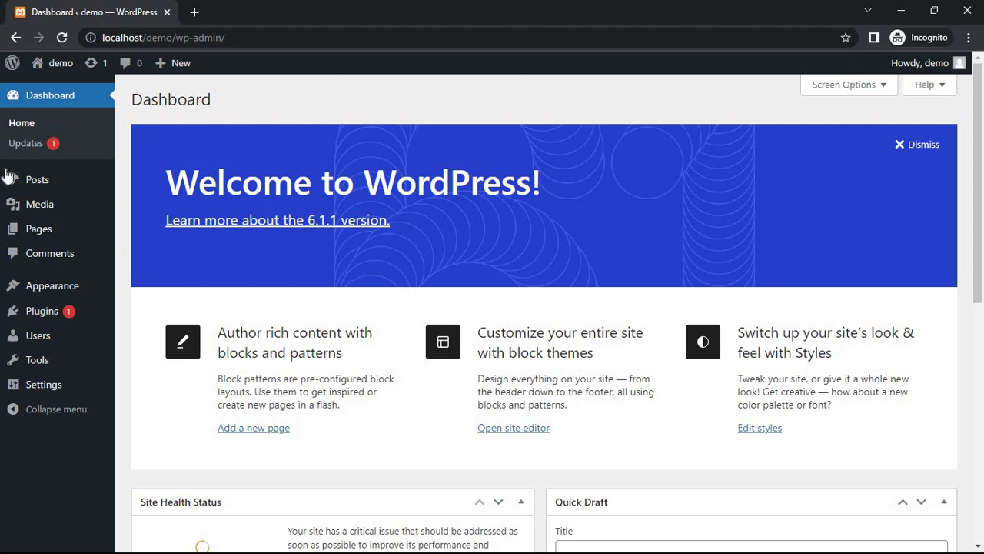
# Step: Open the Posts list, Pages list and a new post editor in separate tabs
pyautogui.middleClick(62, 184)
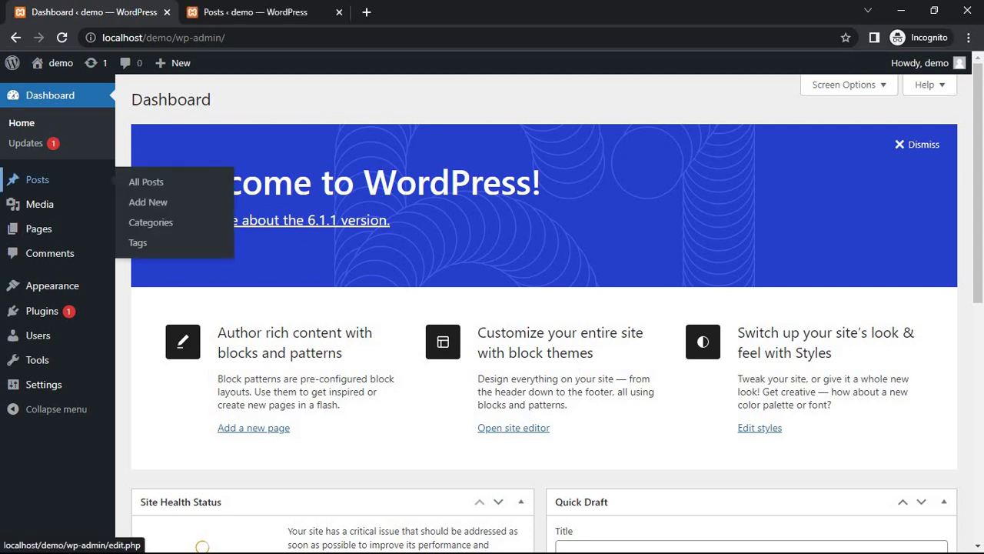
pyautogui.middleClick(34, 230)
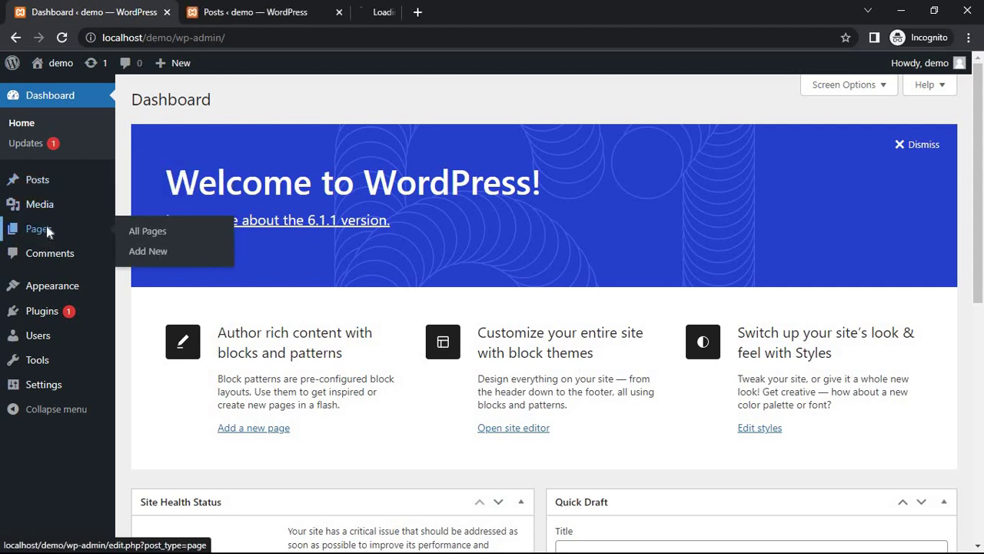
pyautogui.click(305, 11)
pyautogui.middleClick(205, 109)
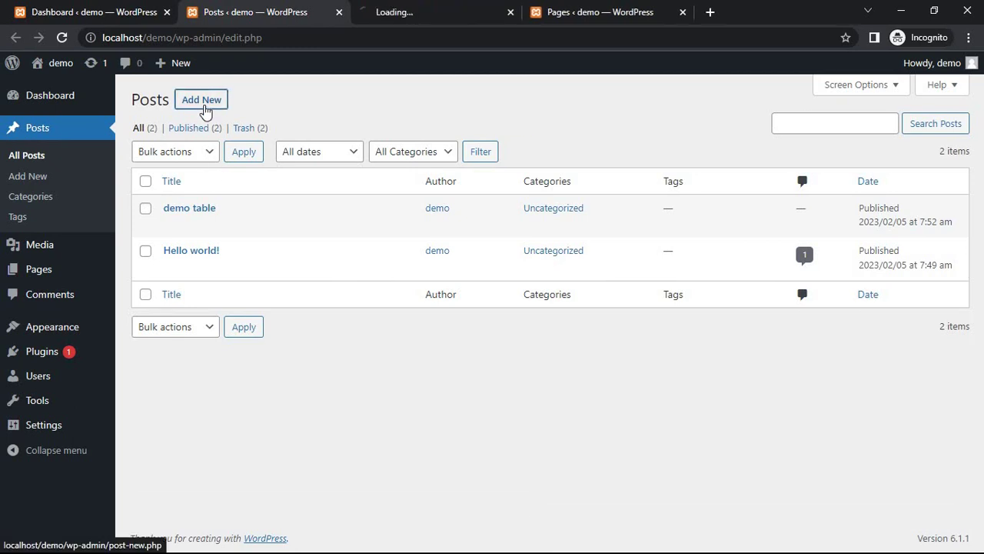
# Step: Publish a new empty post titled 'post 1'
pyautogui.click(398, 13)
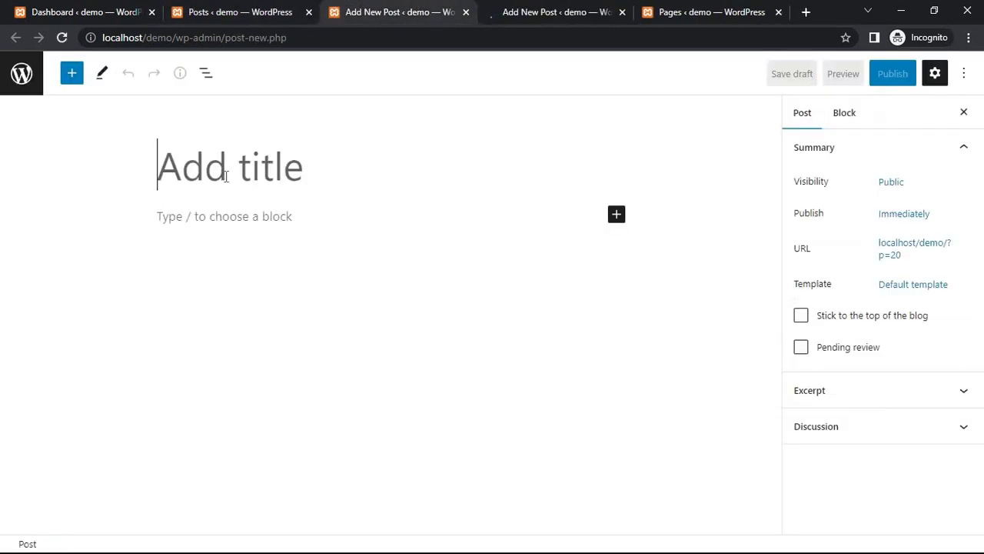
pyautogui.write('post 1')
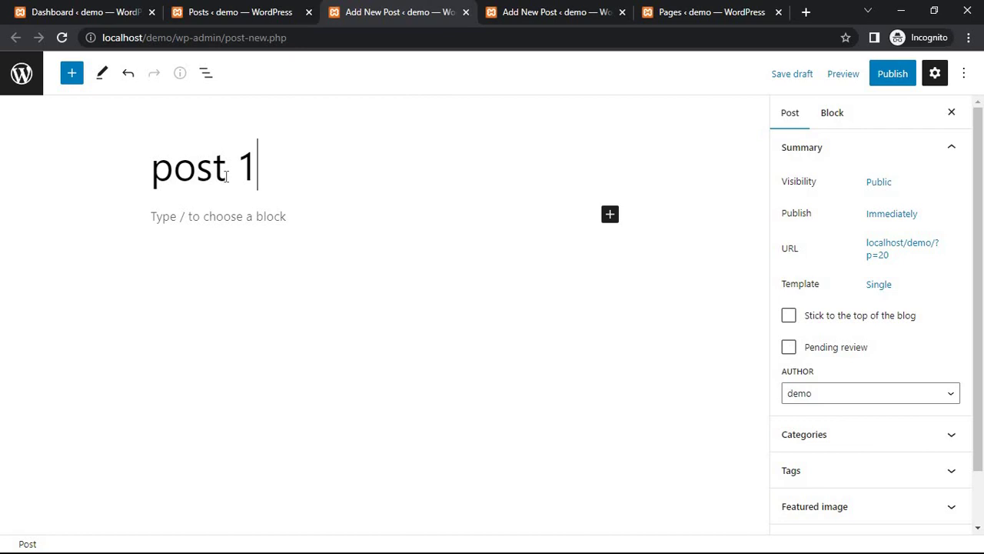
pyautogui.click(884, 77)
pyautogui.click(838, 73)
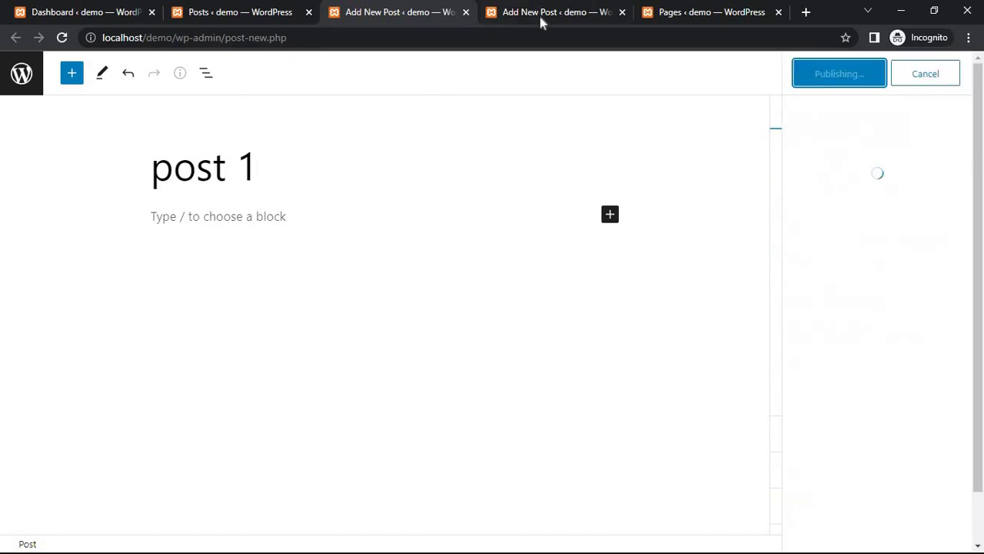
# Step: Publish a second post titled 'post 2', close the editor tabs and reload All Posts
pyautogui.click(540, 17)
pyautogui.write('po')
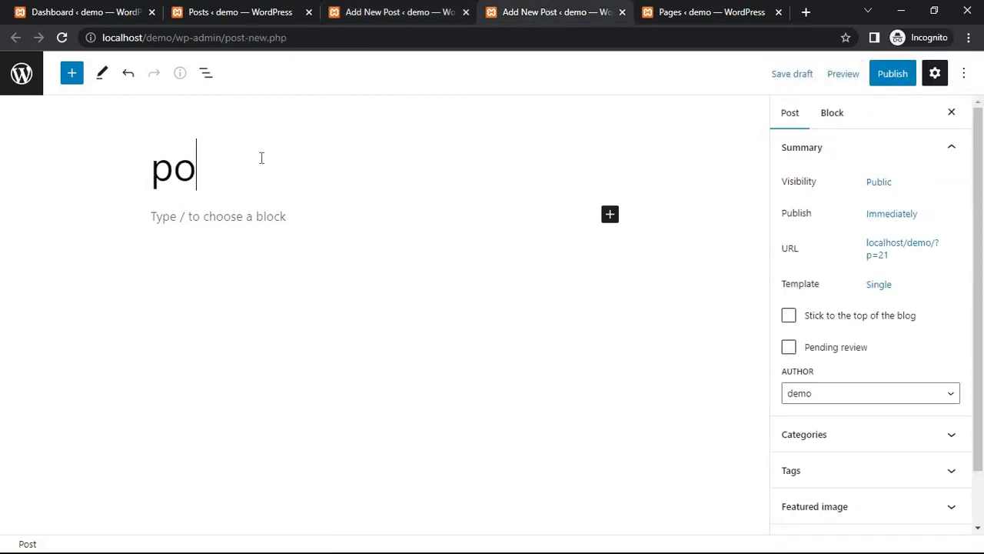
pyautogui.write('st 2')
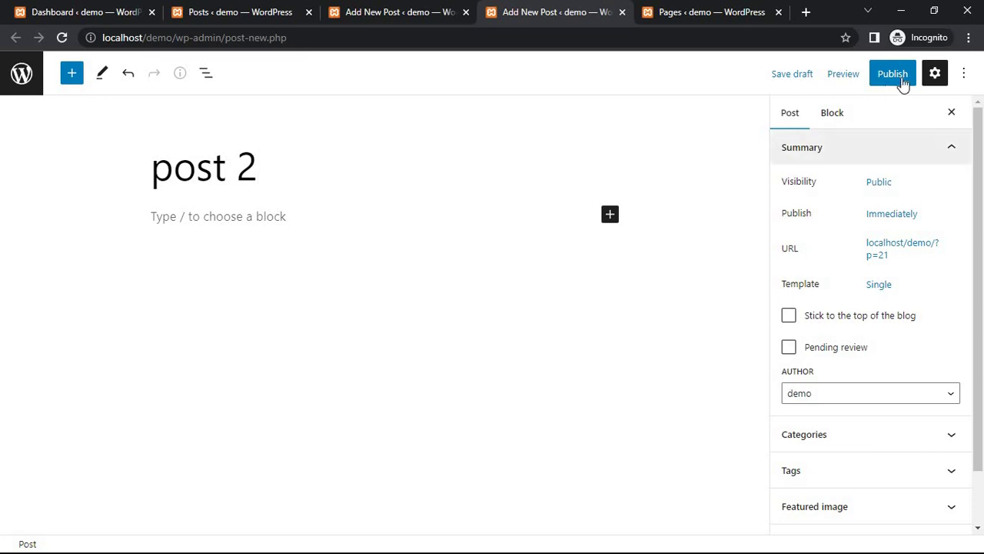
pyautogui.click(903, 82)
pyautogui.click(864, 81)
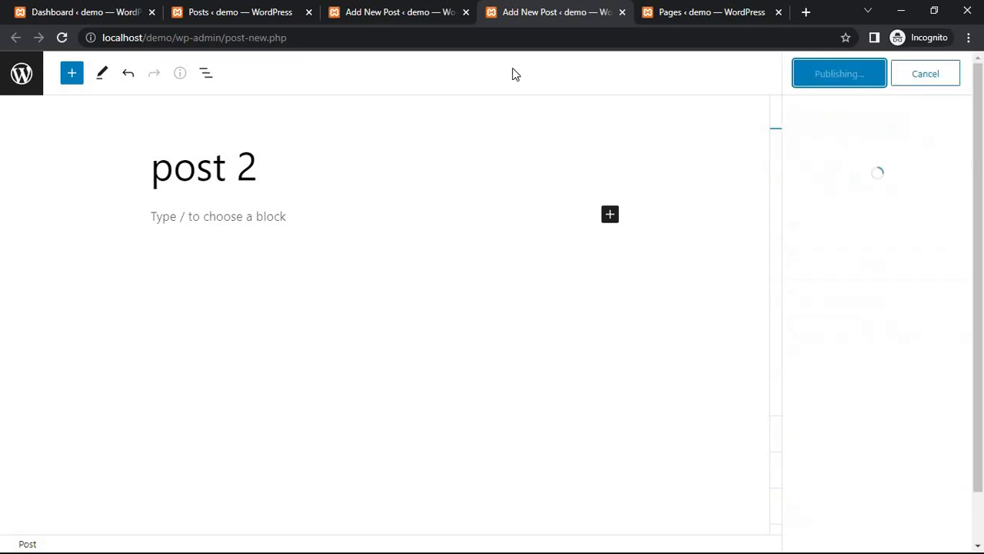
pyautogui.click(467, 12)
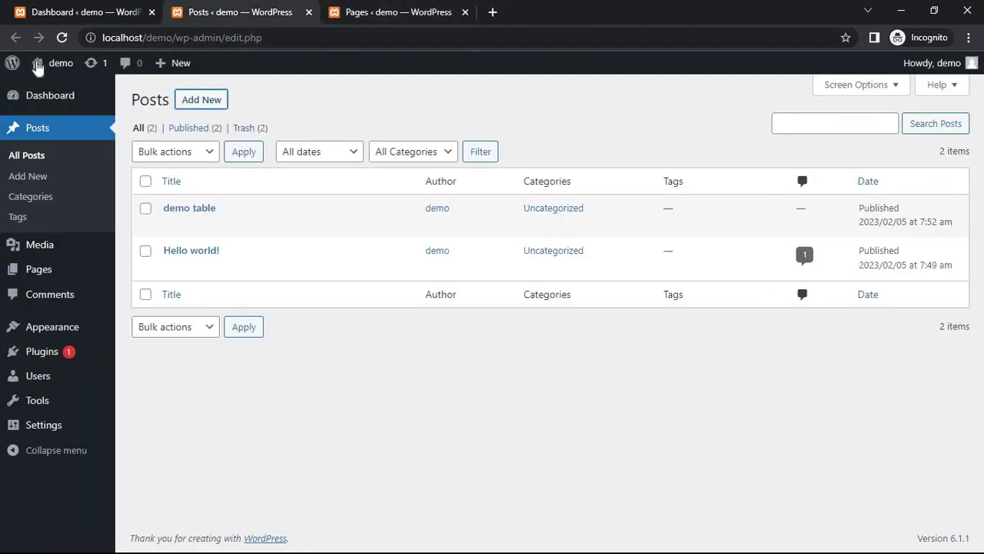
pyautogui.click(61, 37)
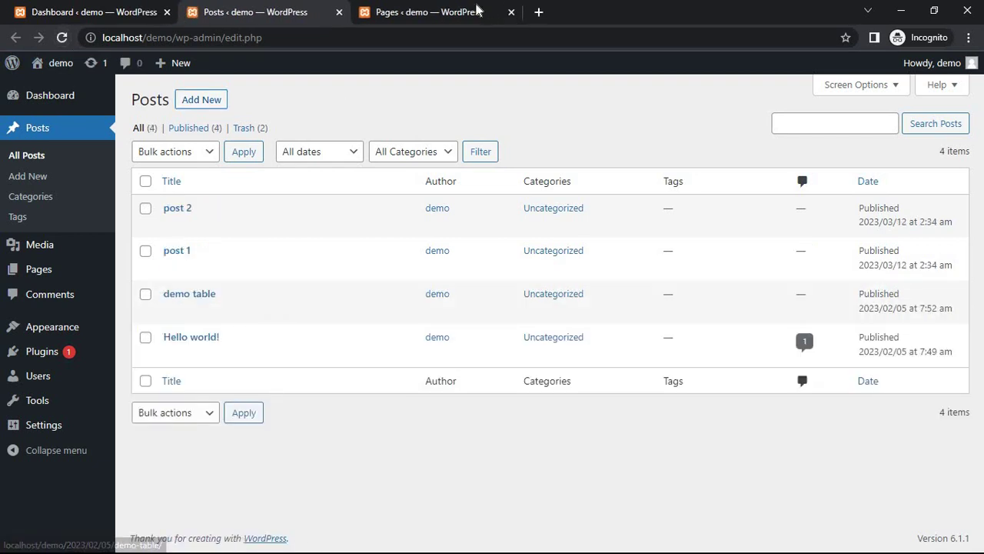
# Step: Open new page editors from the Pages list and publish a page titled 'page 1'
pyautogui.click(477, 11)
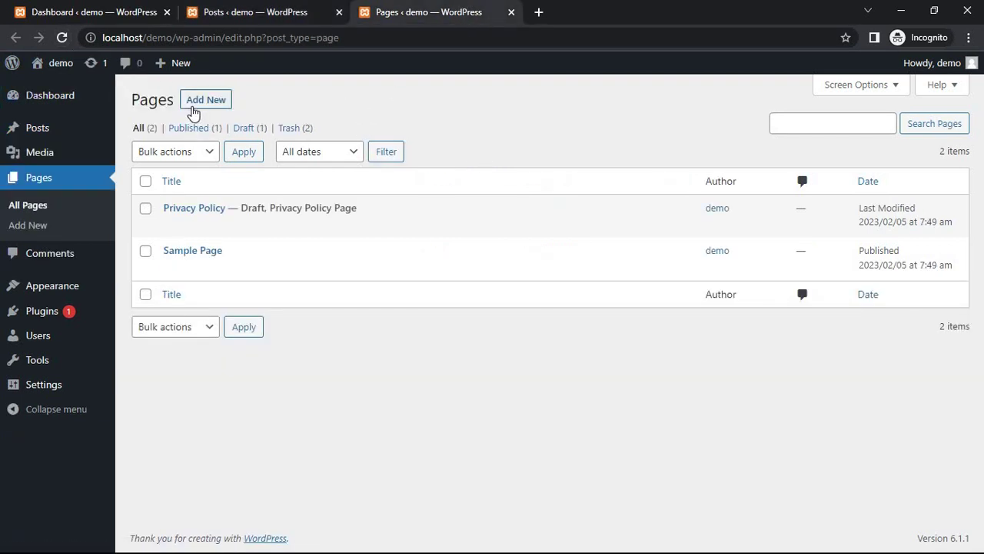
pyautogui.middleClick(209, 104)
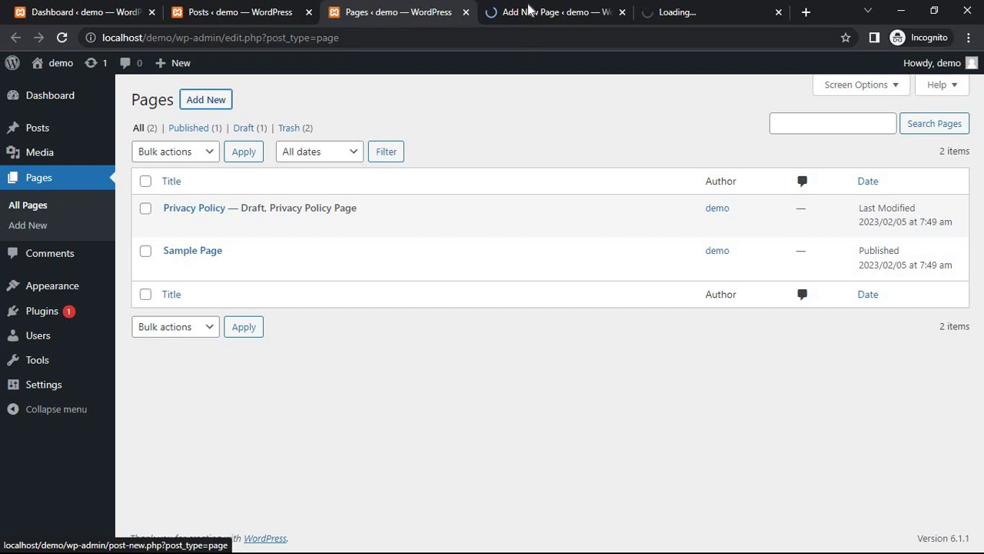
pyautogui.click(528, 11)
pyautogui.write('pag')
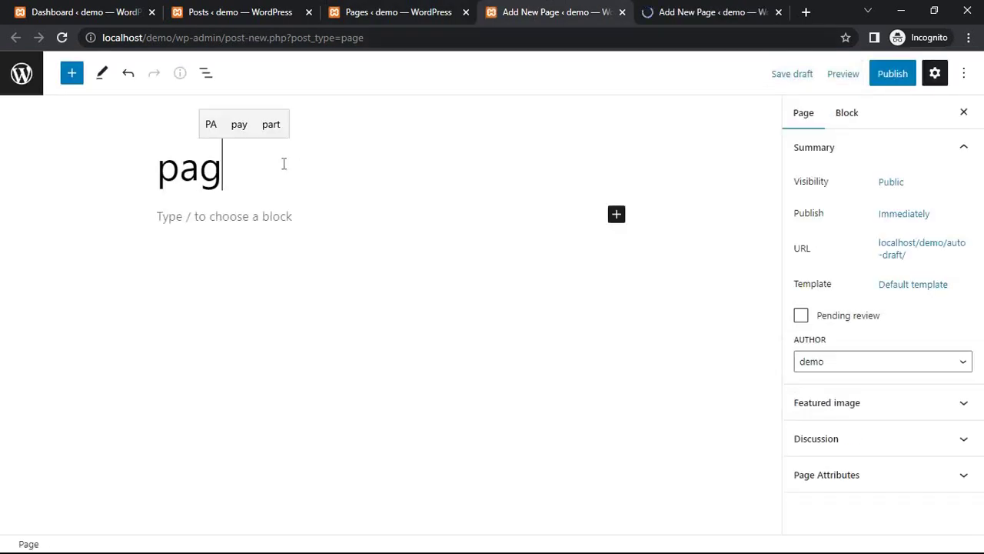
pyautogui.write('e 1')
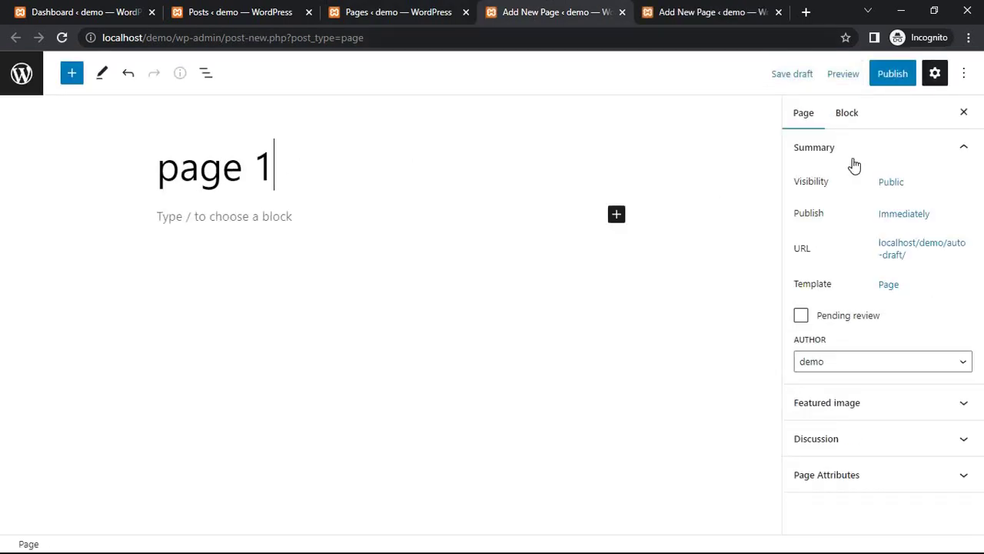
pyautogui.click(893, 74)
pyautogui.click(839, 73)
# Step: Publish a second page titled 'page 2' and close the page editor tabs
pyautogui.click(686, 14)
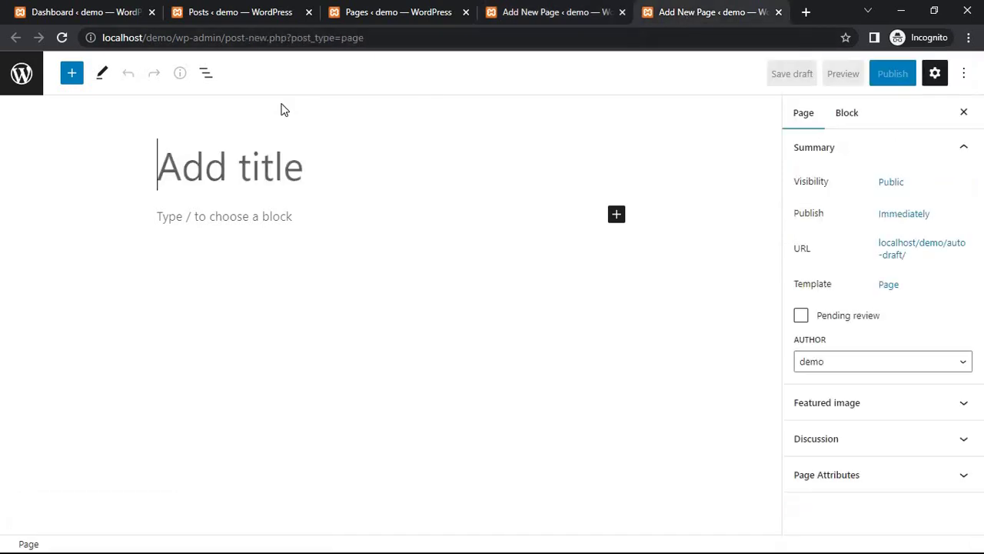
pyautogui.write('page')
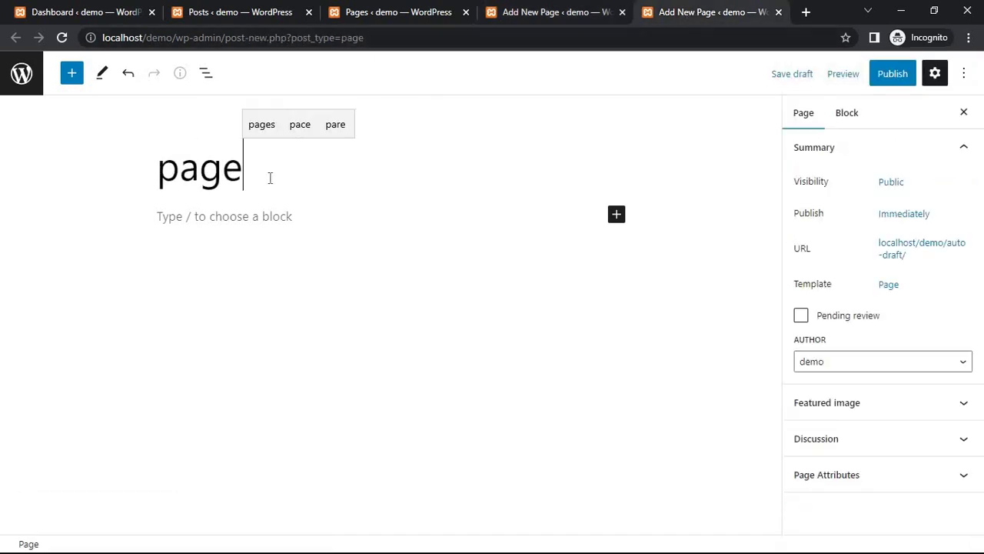
pyautogui.write(' 2')
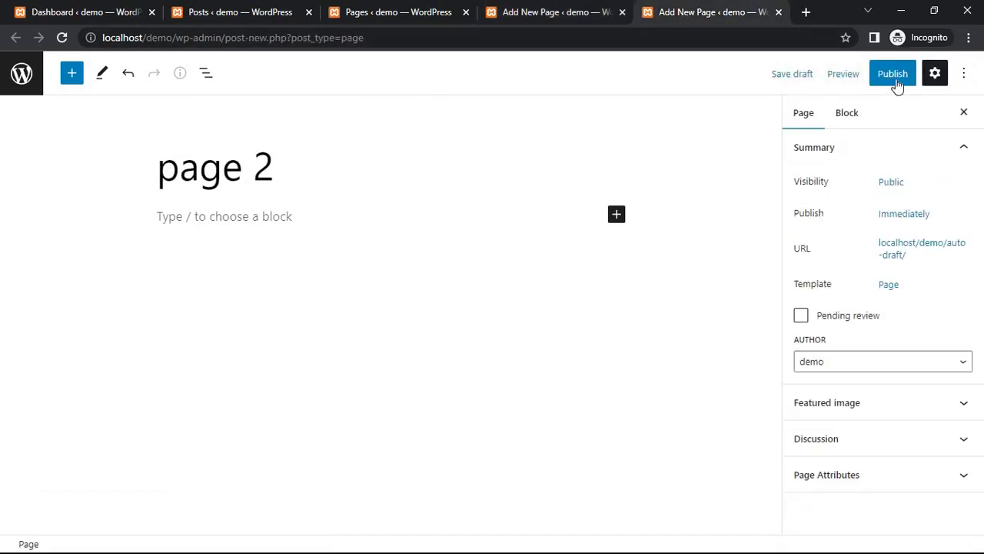
pyautogui.click(894, 77)
pyautogui.click(852, 81)
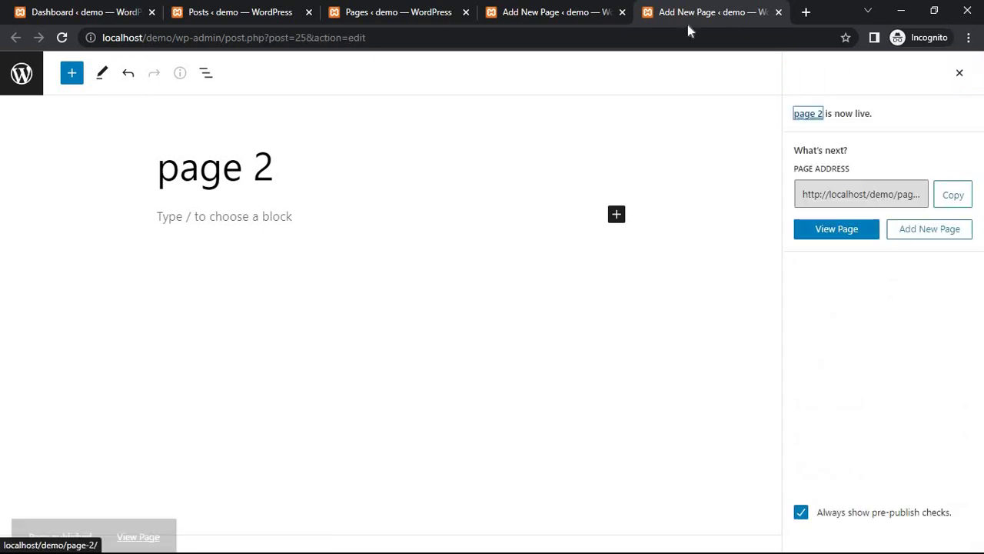
pyautogui.click(623, 12)
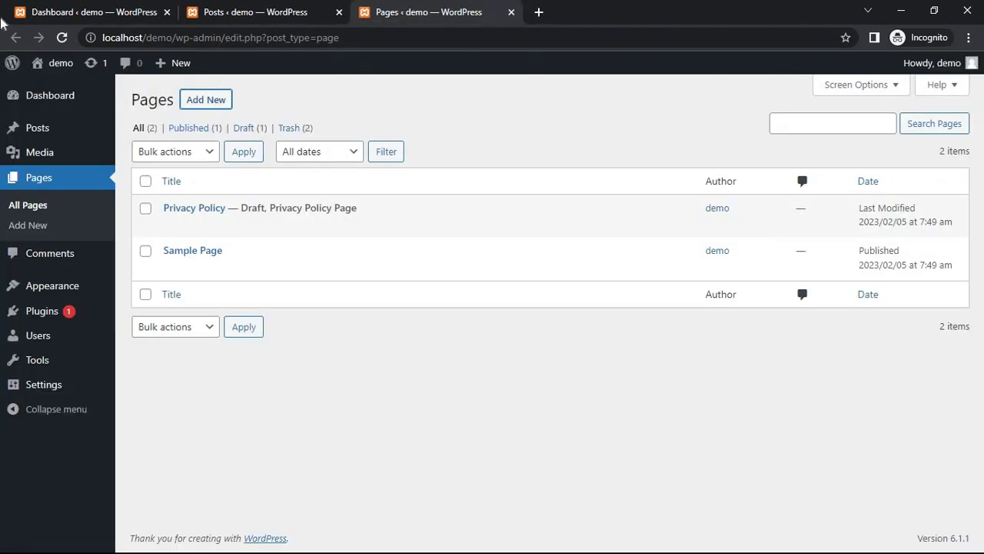
# Step: Reload the Pages list to show page 1 and page 2, then open Plugins > Add New search
pyautogui.click(62, 39)
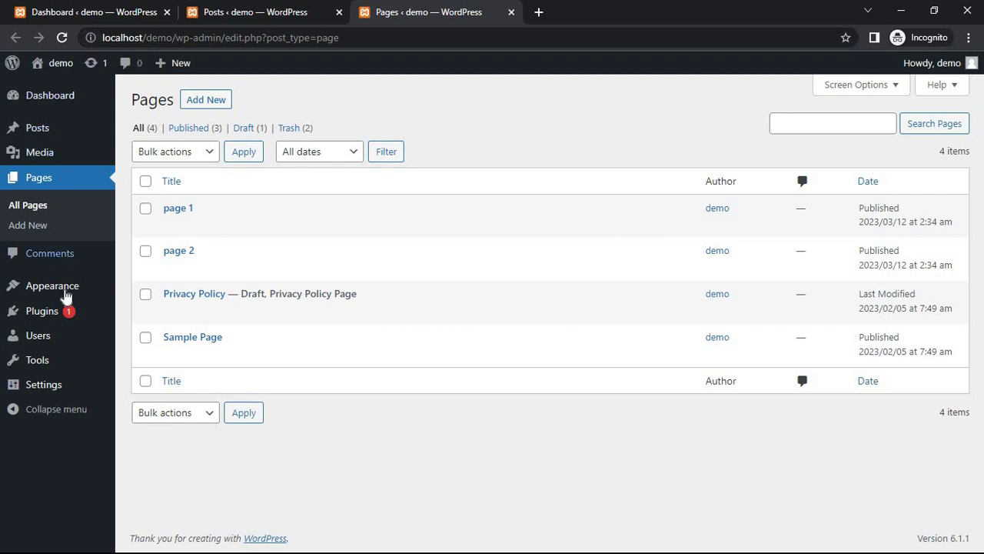
pyautogui.click(43, 308)
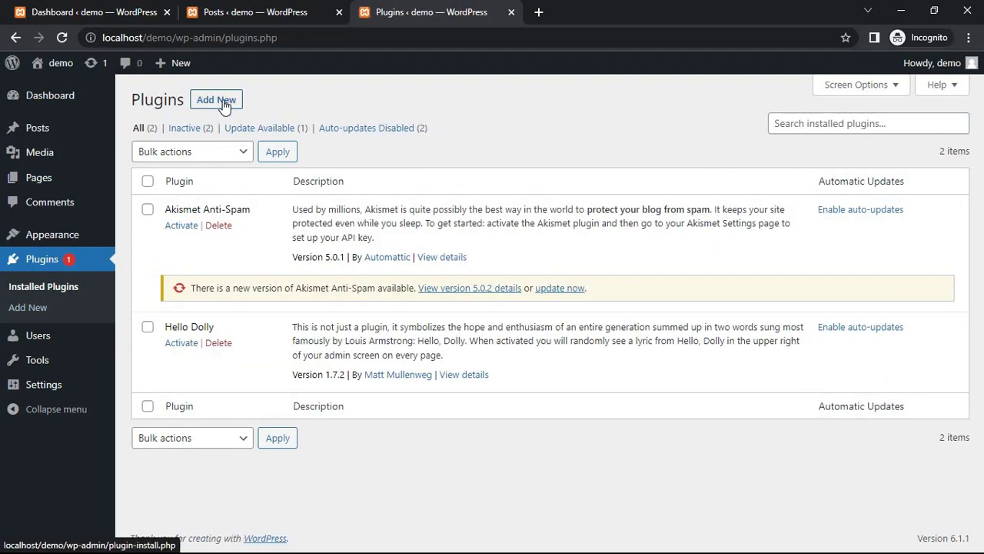
pyautogui.click(223, 101)
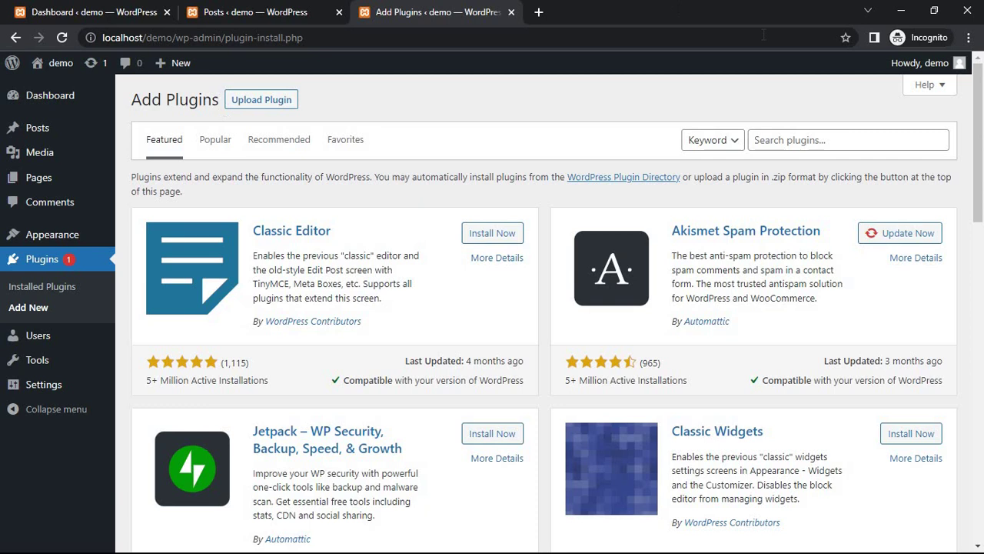
pyautogui.click(776, 143)
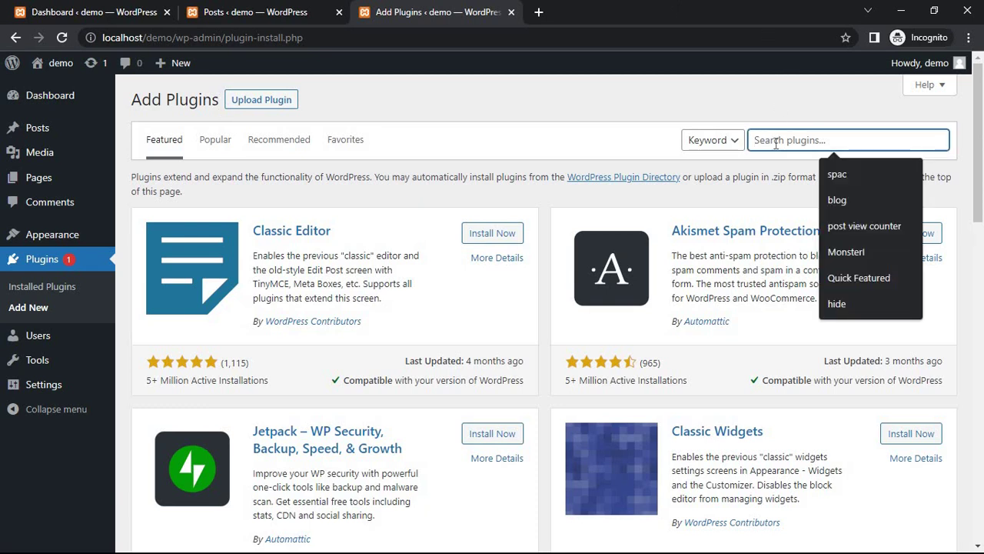
# Step: Search the plugin directory for 'post typ' and install Post Type Switcher
pyautogui.write('post type switcher')
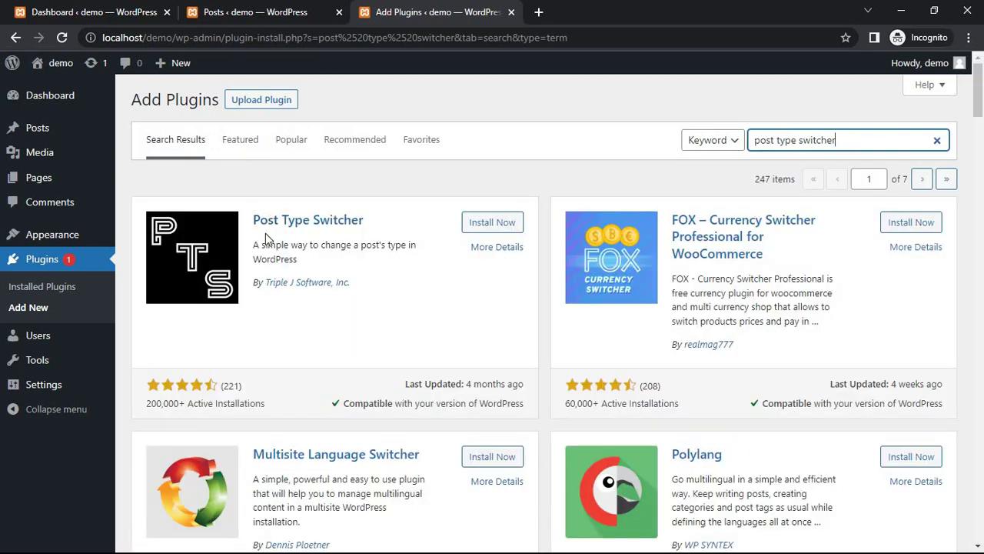
pyautogui.click(499, 228)
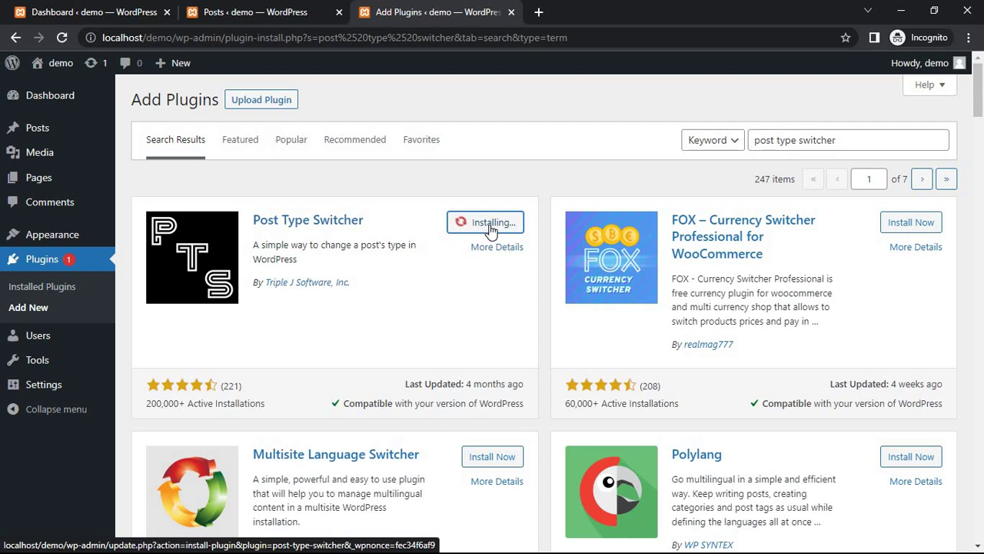
pyautogui.click(264, 16)
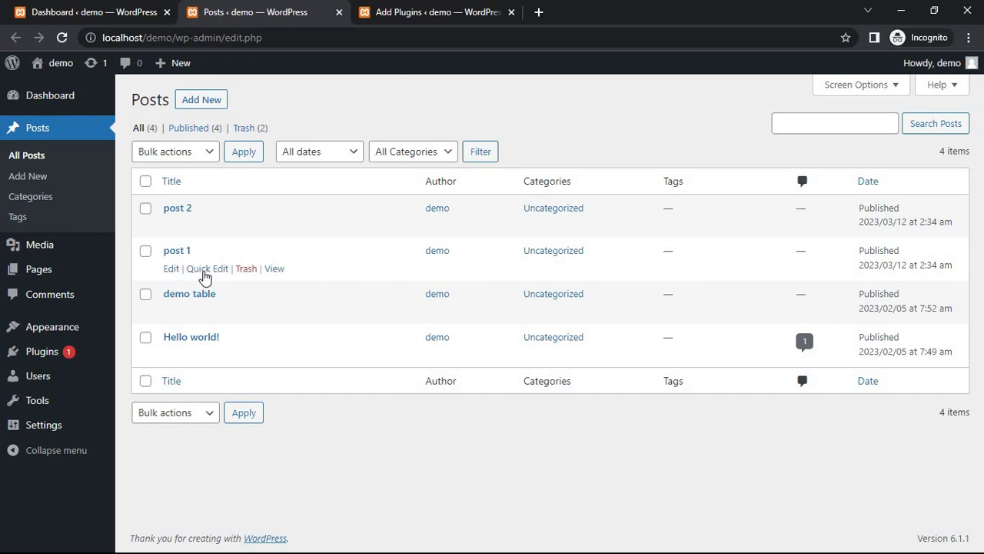
# Step: Quick-edit post 2, then open the Pages list in a new tab to quick-edit page 1
pyautogui.click(210, 227)
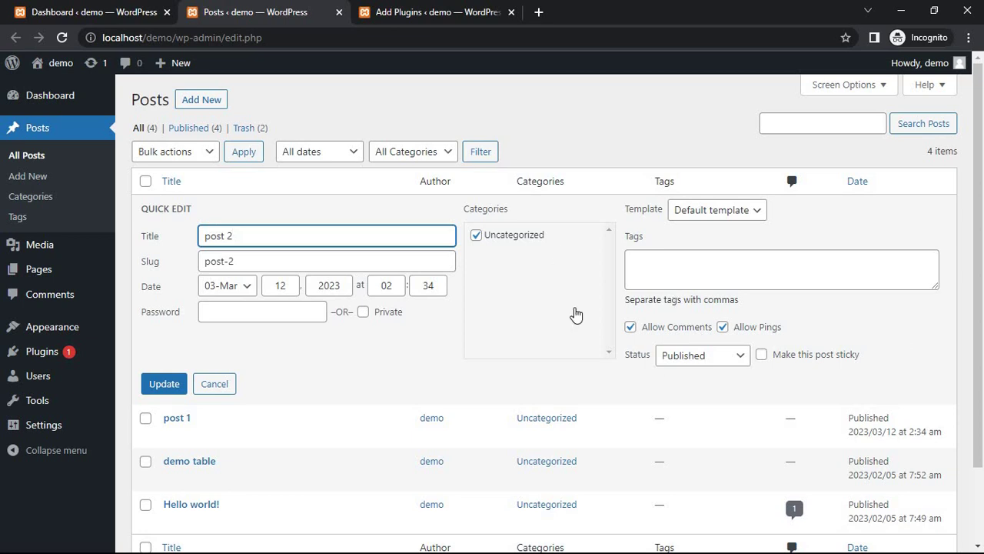
pyautogui.click(417, 9)
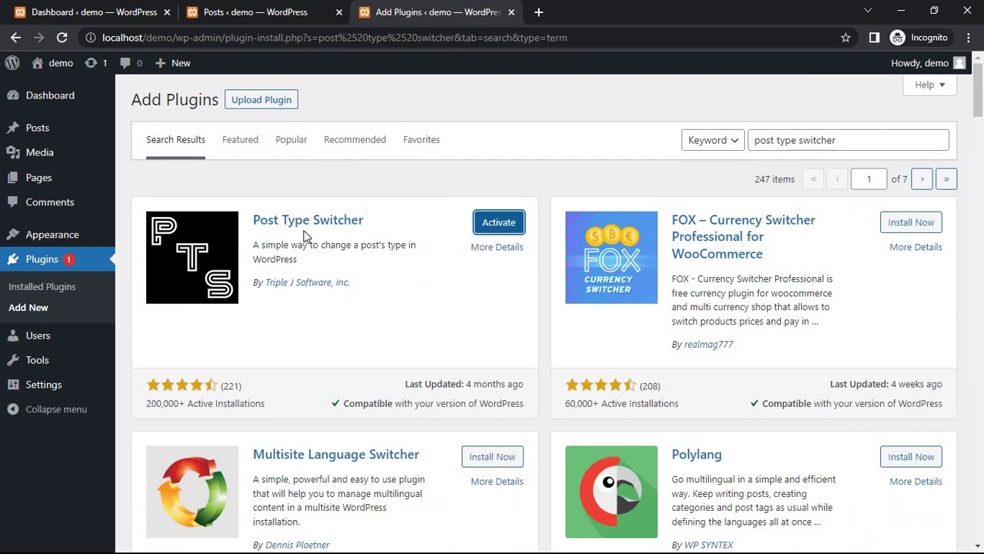
pyautogui.click(285, 9)
pyautogui.click(79, 8)
pyautogui.rightClick(38, 237)
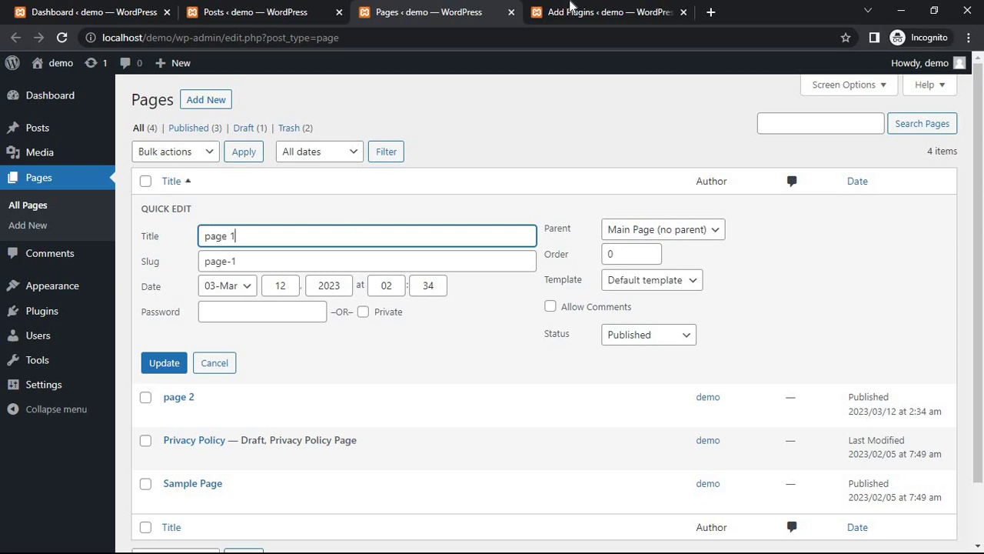
# Step: Activate Post Type Switcher from the Add Plugins results and return to the posts list
pyautogui.click(573, 9)
pyautogui.click(493, 224)
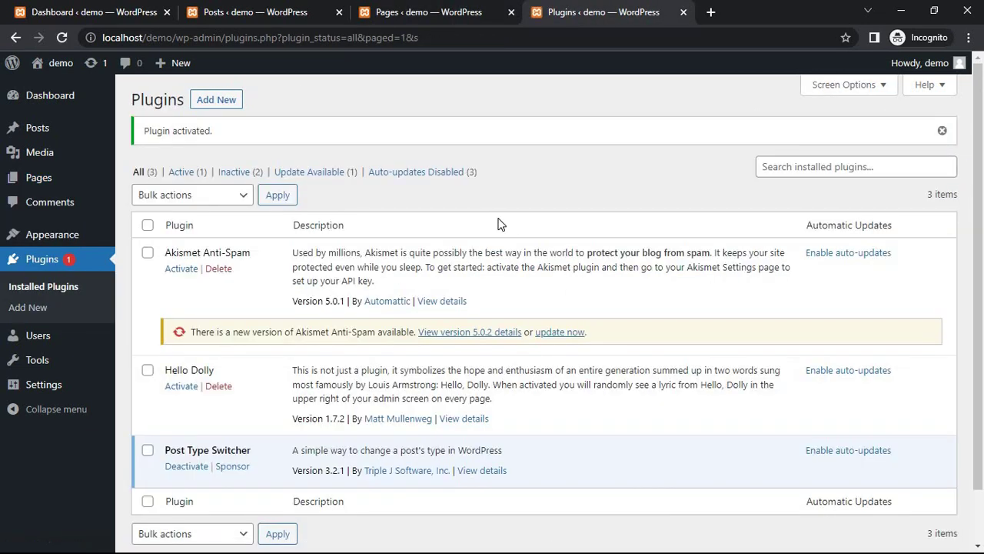
pyautogui.click(237, 15)
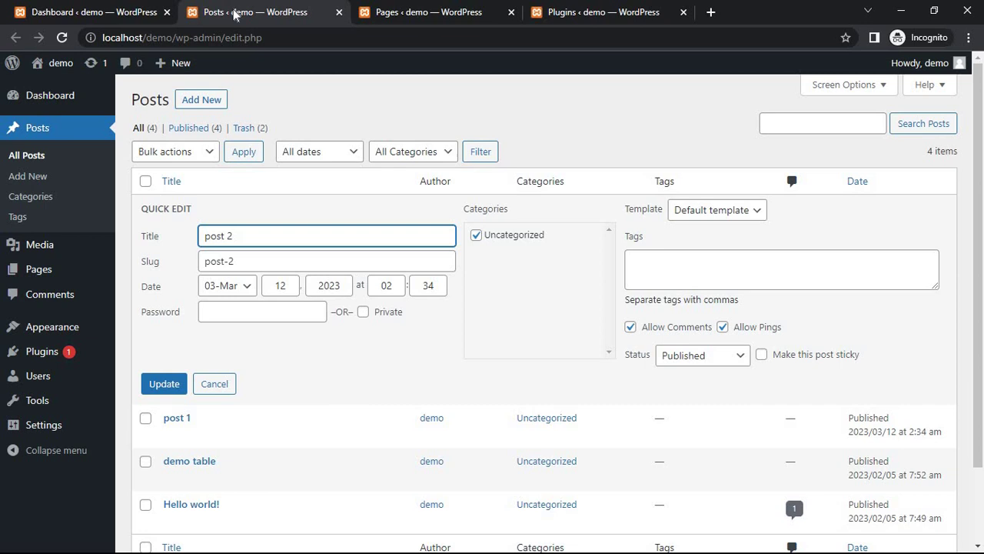
# Step: Reload the Posts and Pages lists and reopen Quick Edit on post 2 and page 1
pyautogui.click(64, 38)
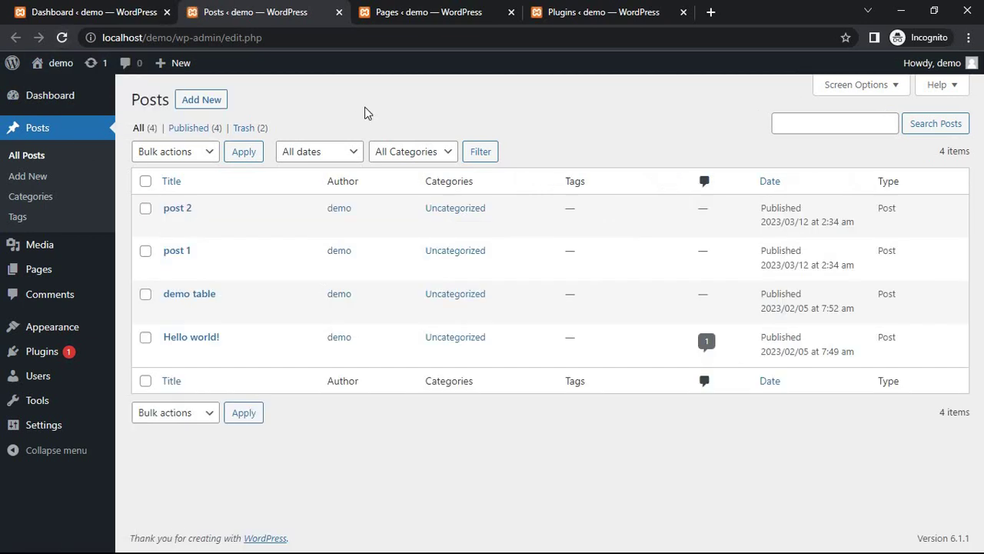
pyautogui.click(207, 226)
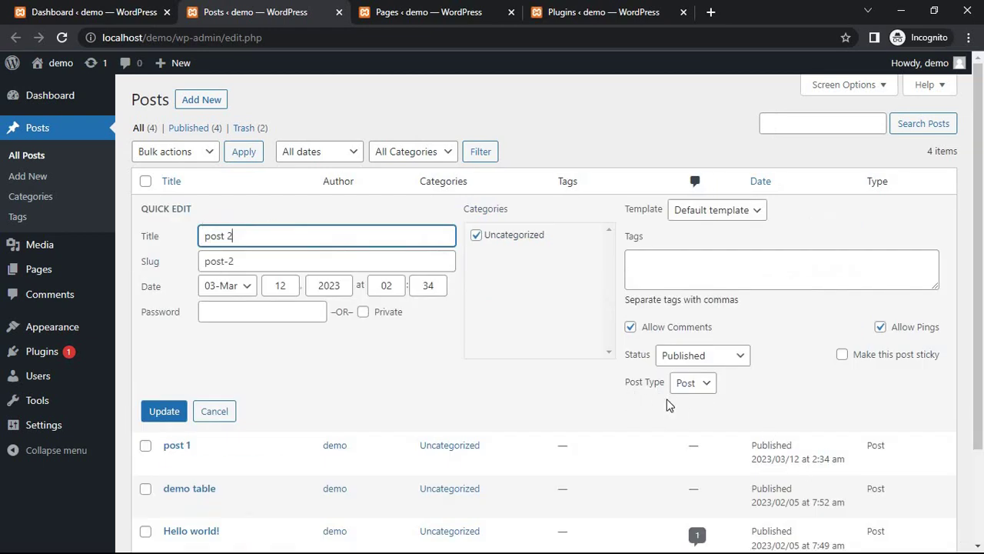
pyautogui.click(390, 9)
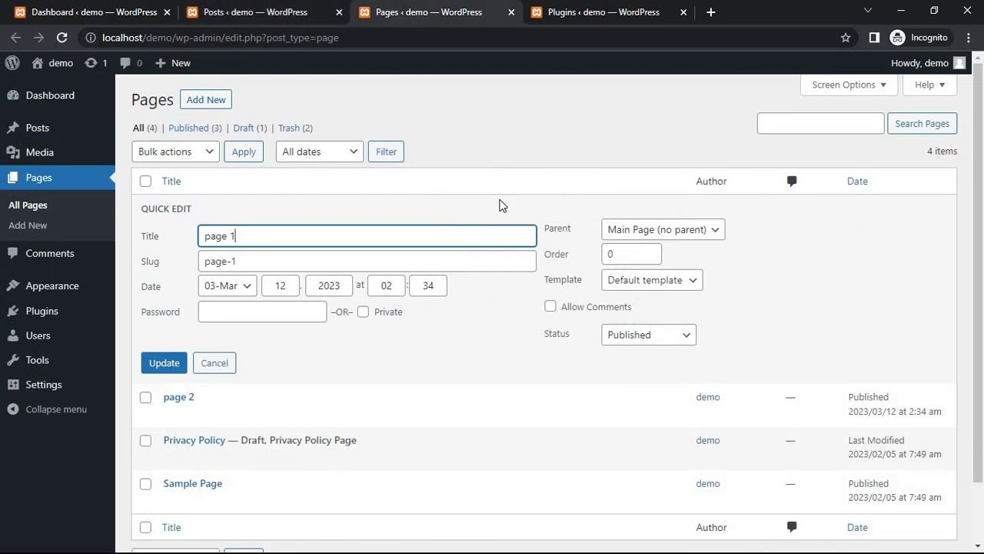
pyautogui.click(61, 37)
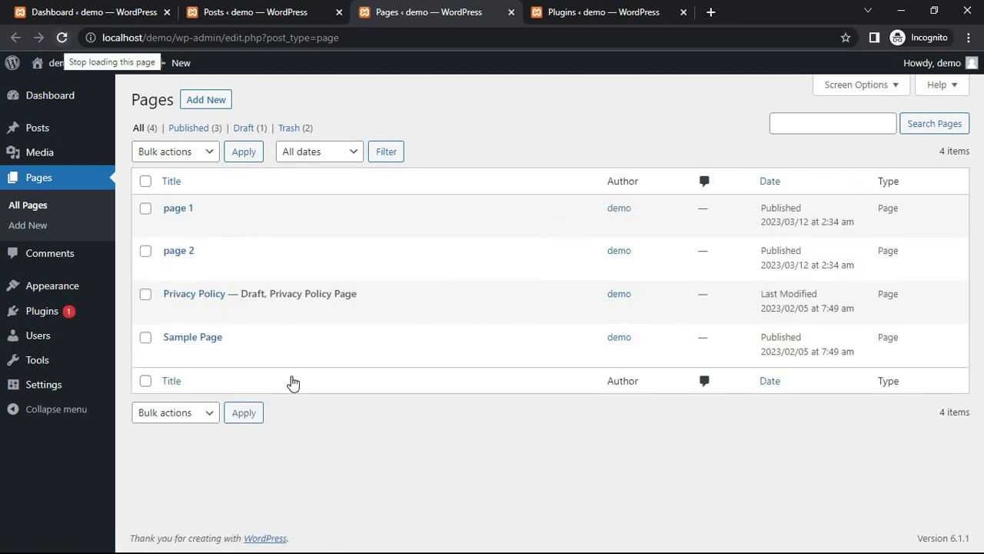
pyautogui.click(207, 225)
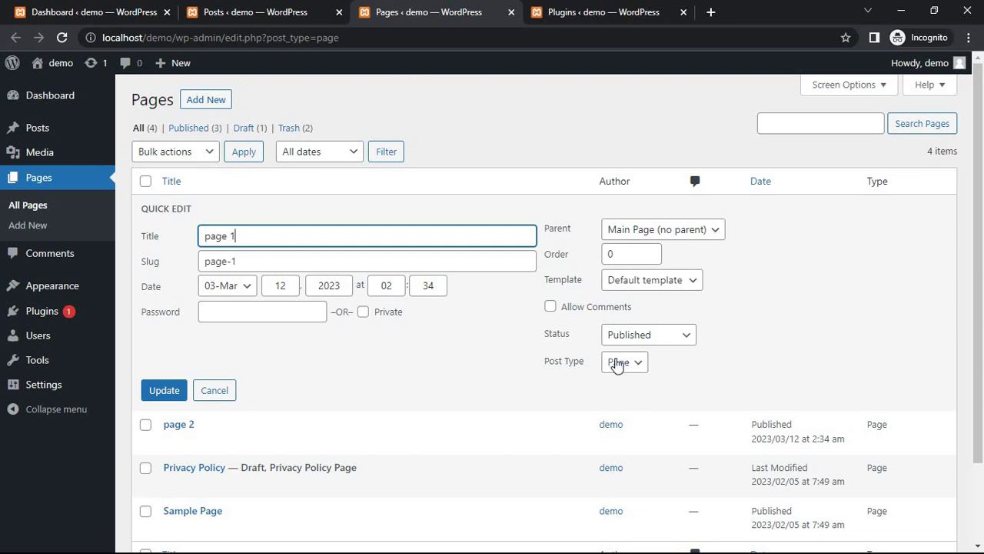
# Step: Set page 1's Post Type to Post and update it, then cancel post 2's quick edit
pyautogui.click(621, 363)
pyautogui.click(621, 381)
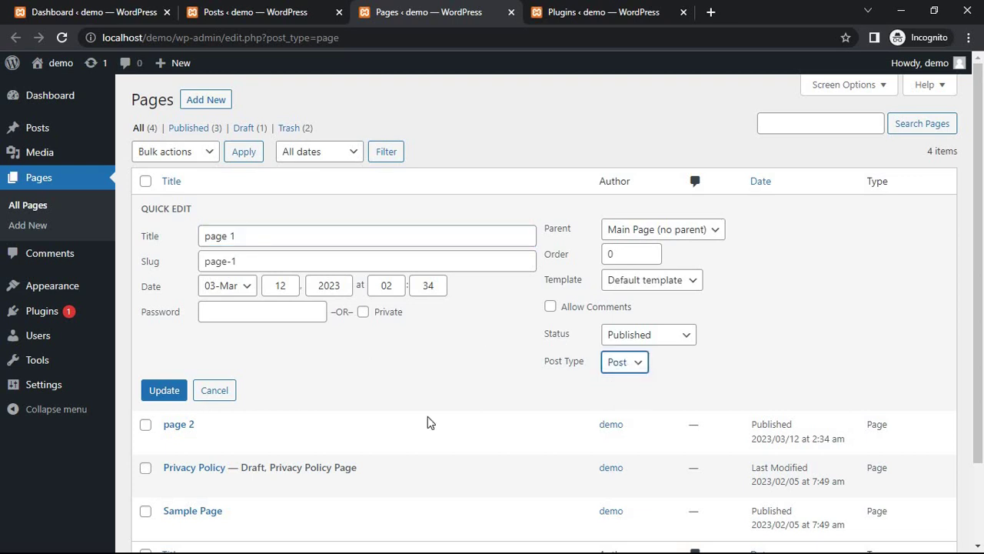
pyautogui.click(153, 395)
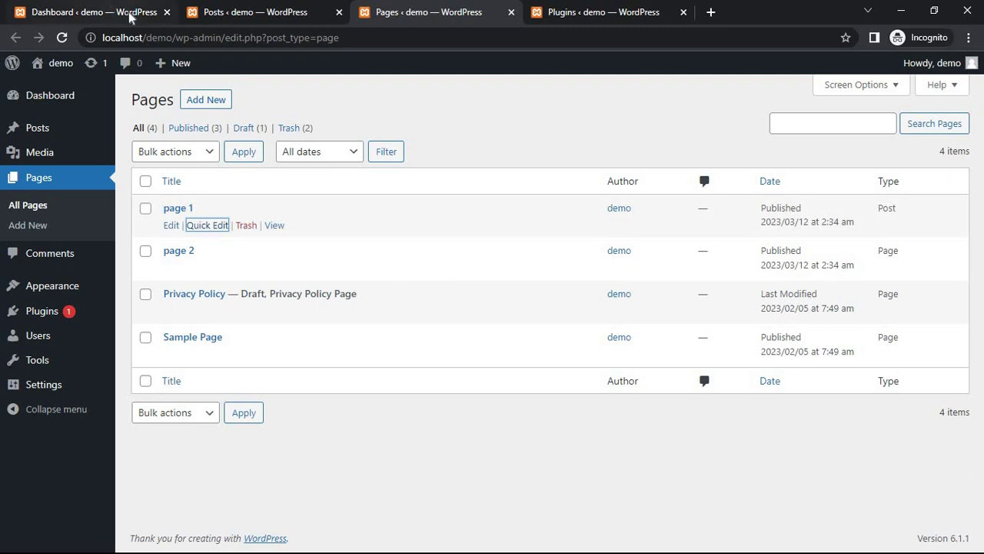
pyautogui.click(230, 14)
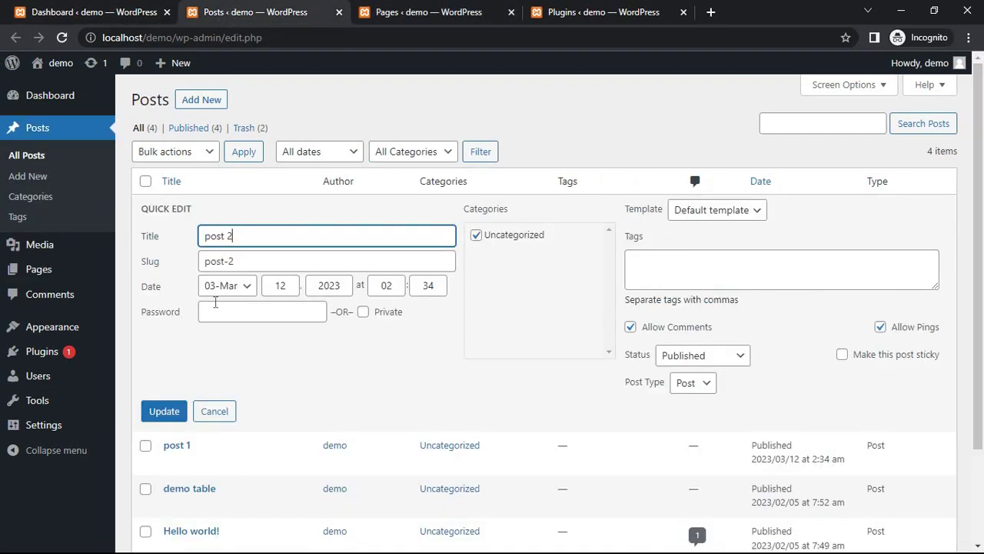
pyautogui.click(214, 412)
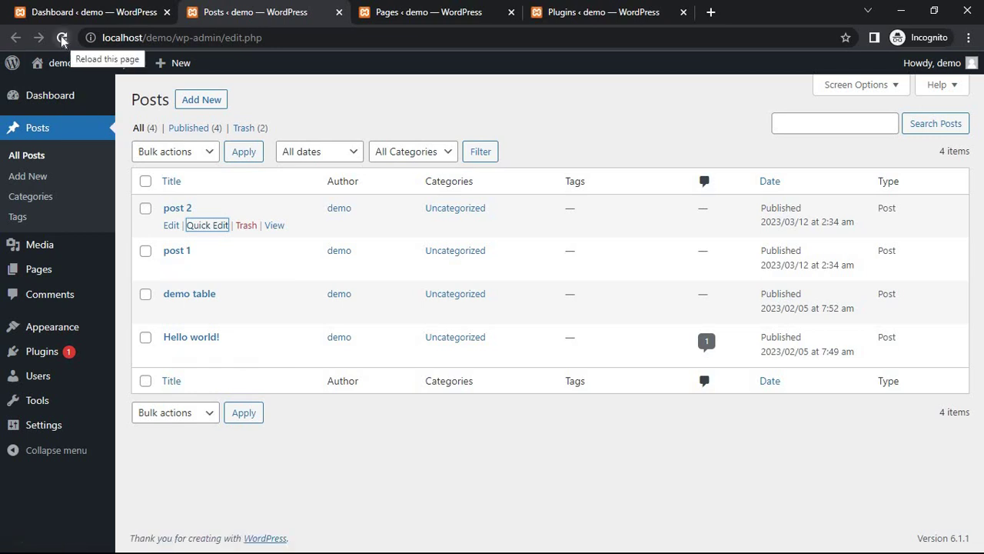
# Step: Reload the posts list, then change post 1's Post Type to Page and update it
pyautogui.click(61, 38)
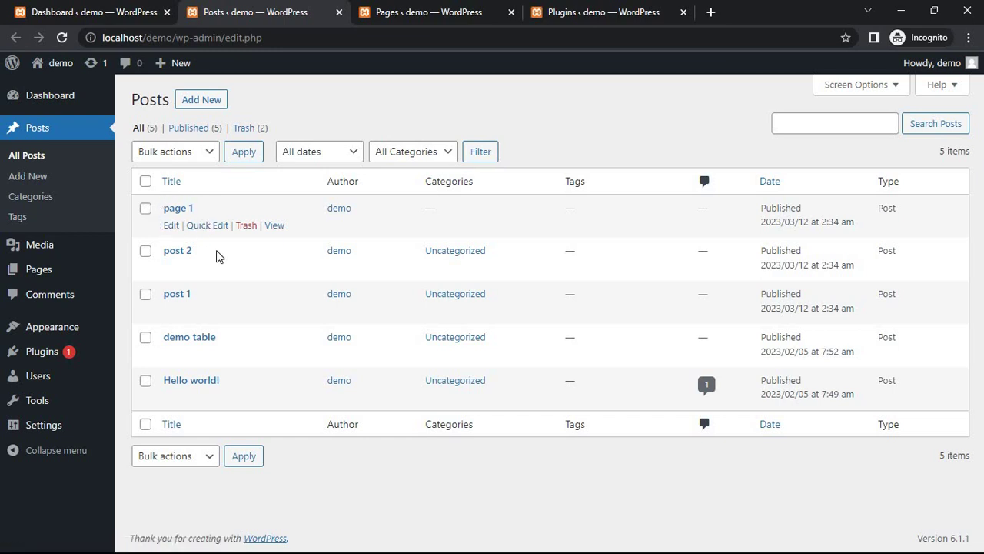
pyautogui.moveTo(177, 300)
pyautogui.click(206, 312)
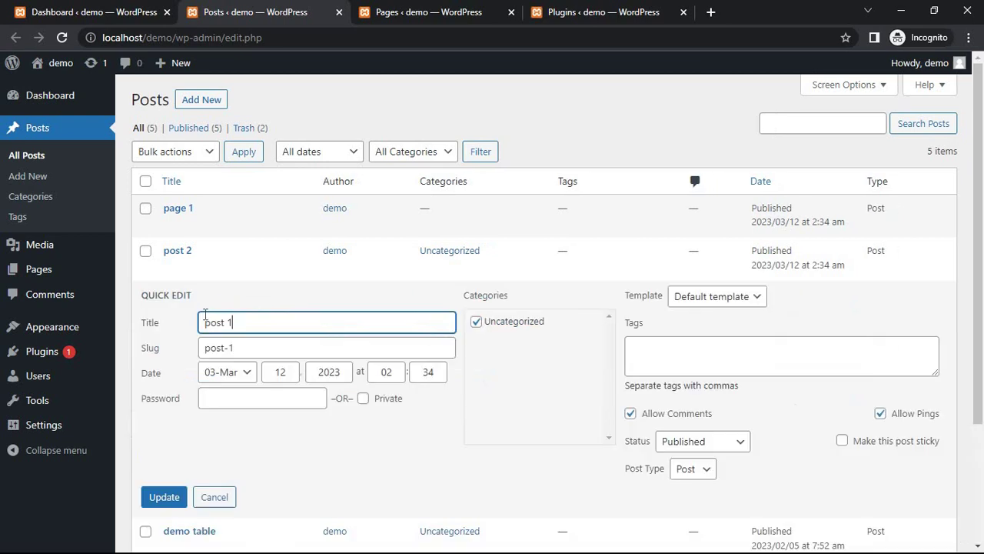
pyautogui.click(697, 475)
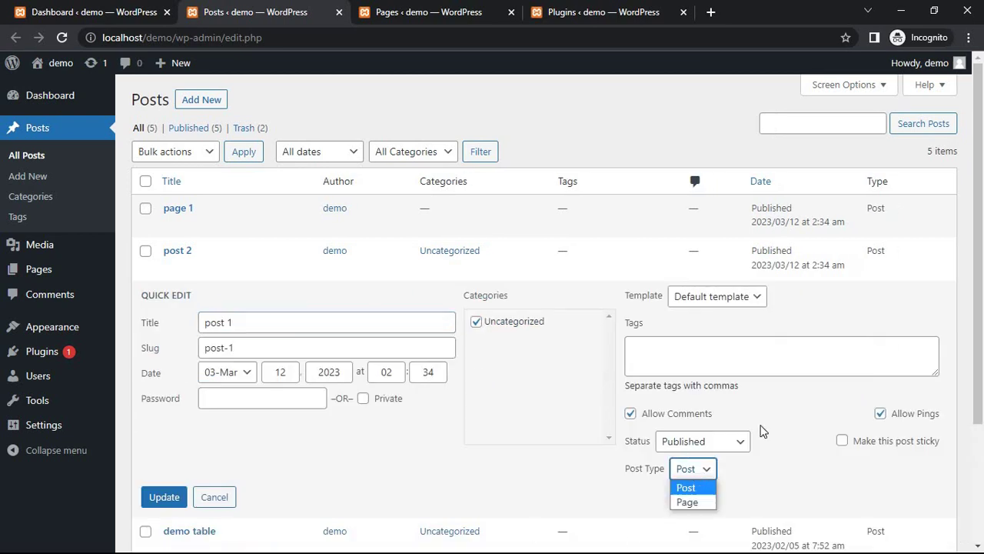
pyautogui.scroll(-1, 802, 417)
pyautogui.click(696, 397)
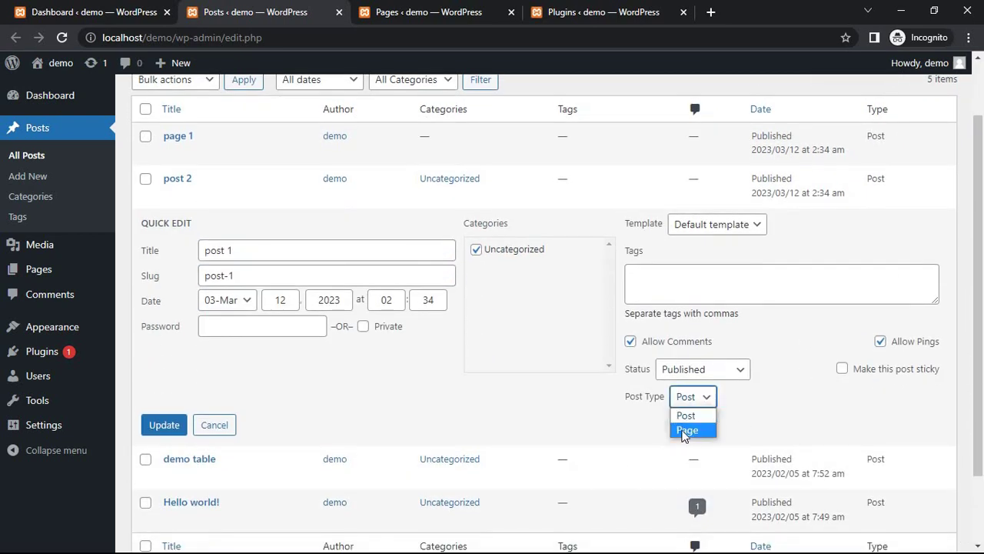
pyautogui.click(682, 430)
pyautogui.click(177, 427)
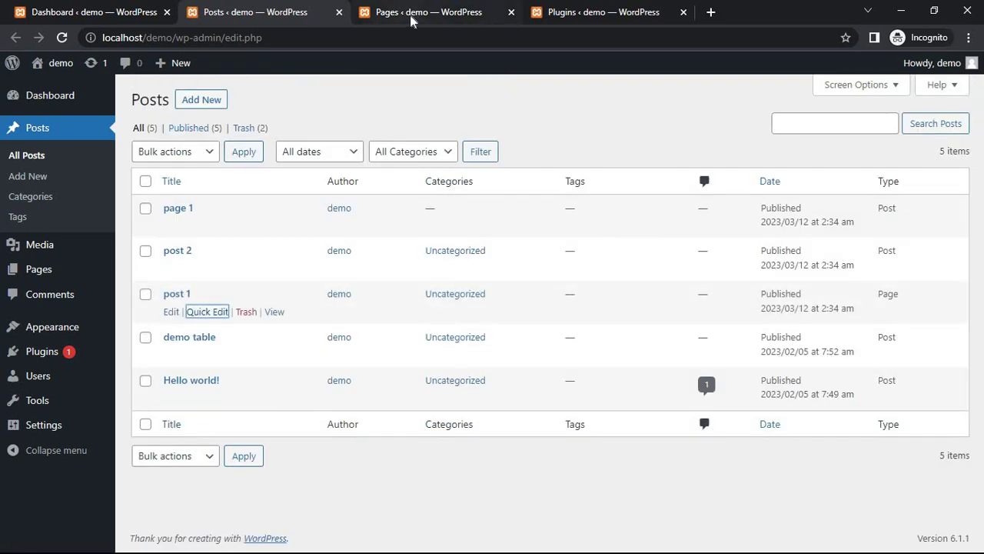
# Step: Return to the pages list and refresh it so post 1 shows as a page
pyautogui.click(411, 20)
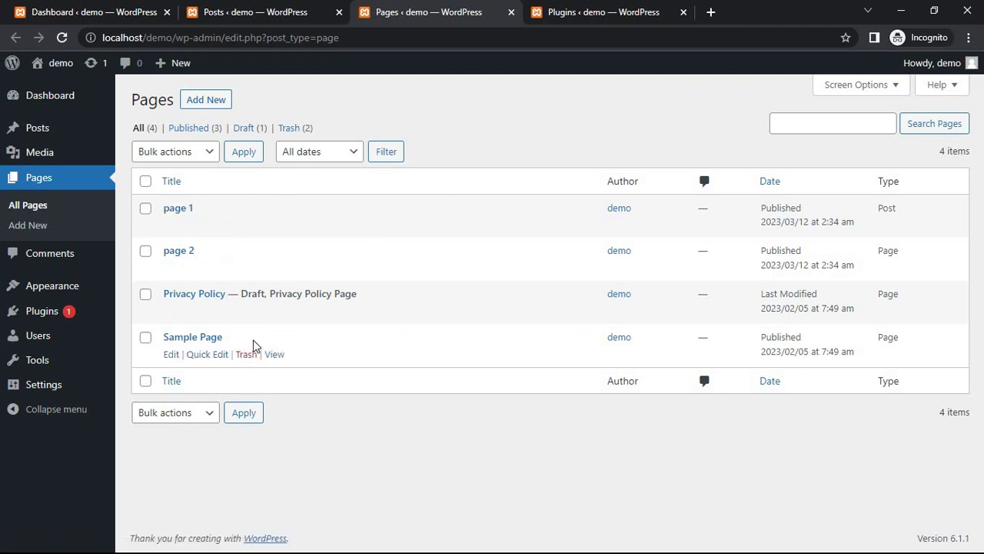
pyautogui.moveTo(369, 215)
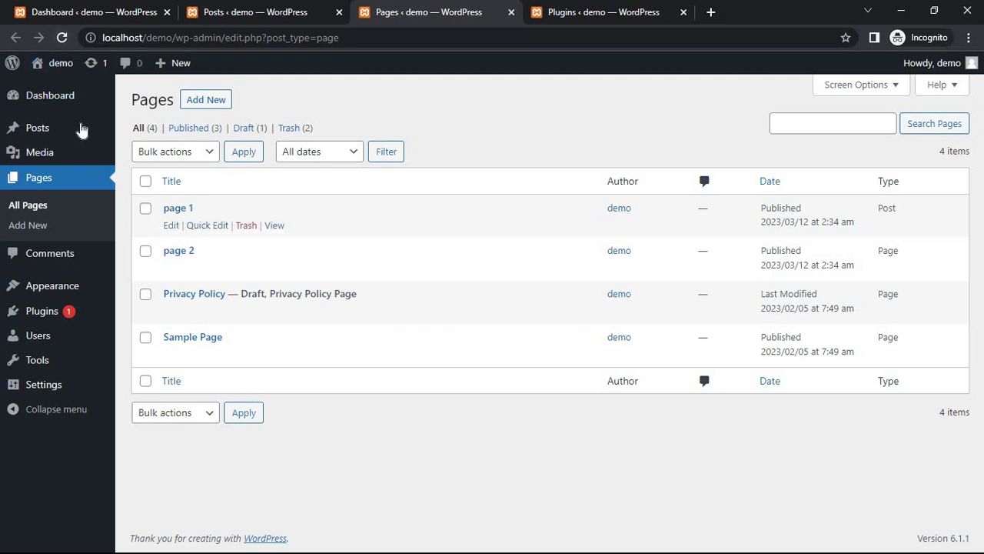
pyautogui.click(58, 39)
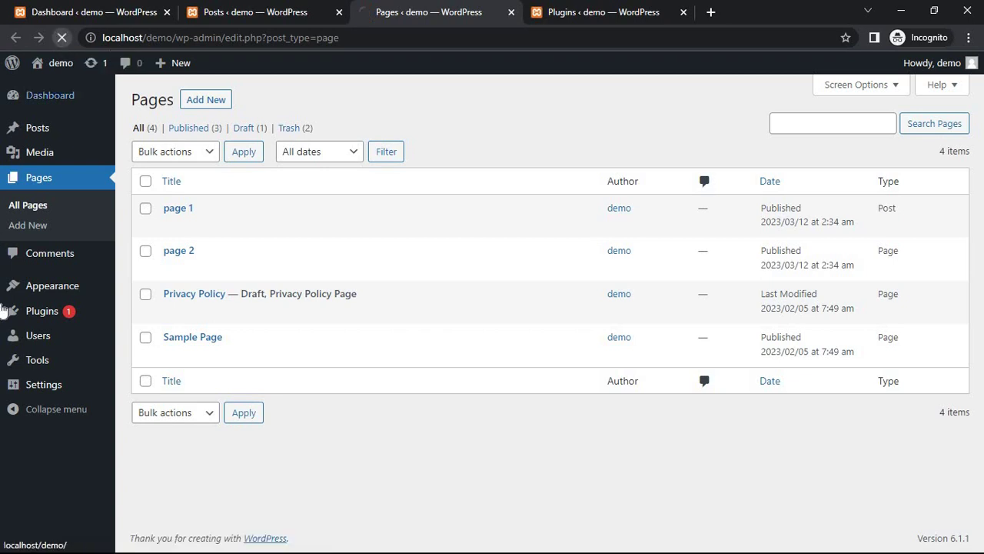